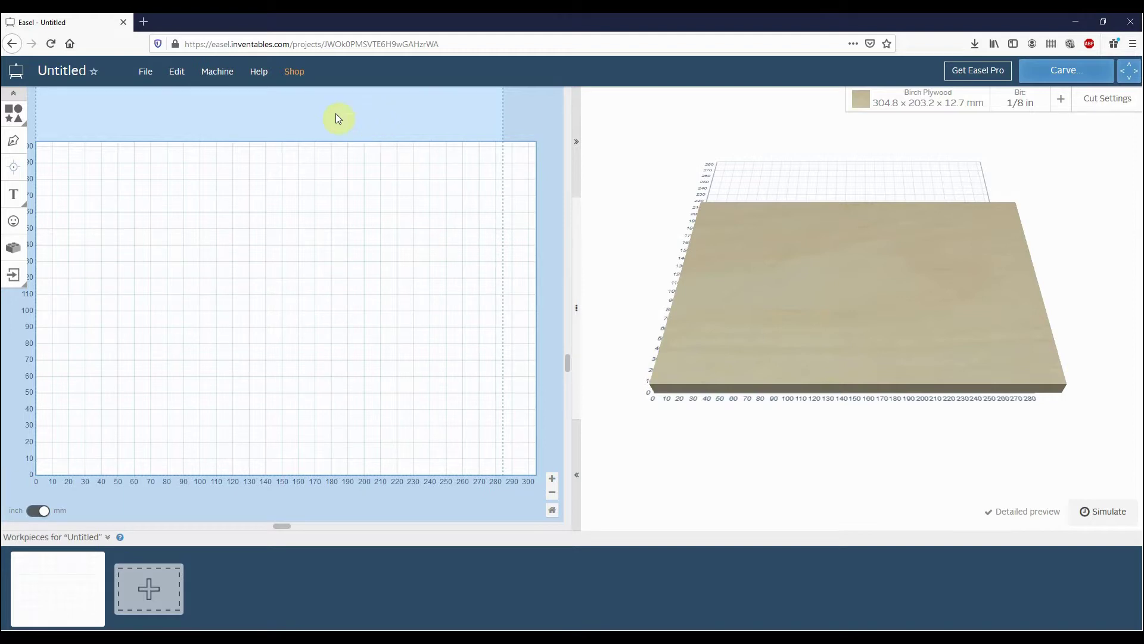
Download the Easel Driver version 0.3.20 installer for Windows and save the file.
left_click(259, 83)
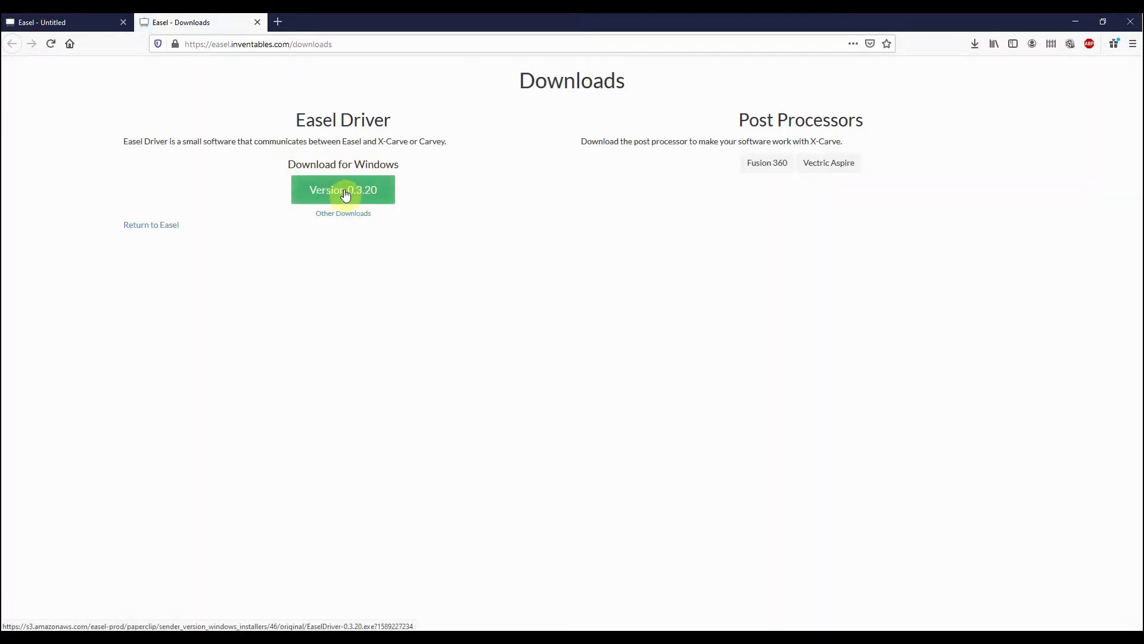
left_click(345, 194)
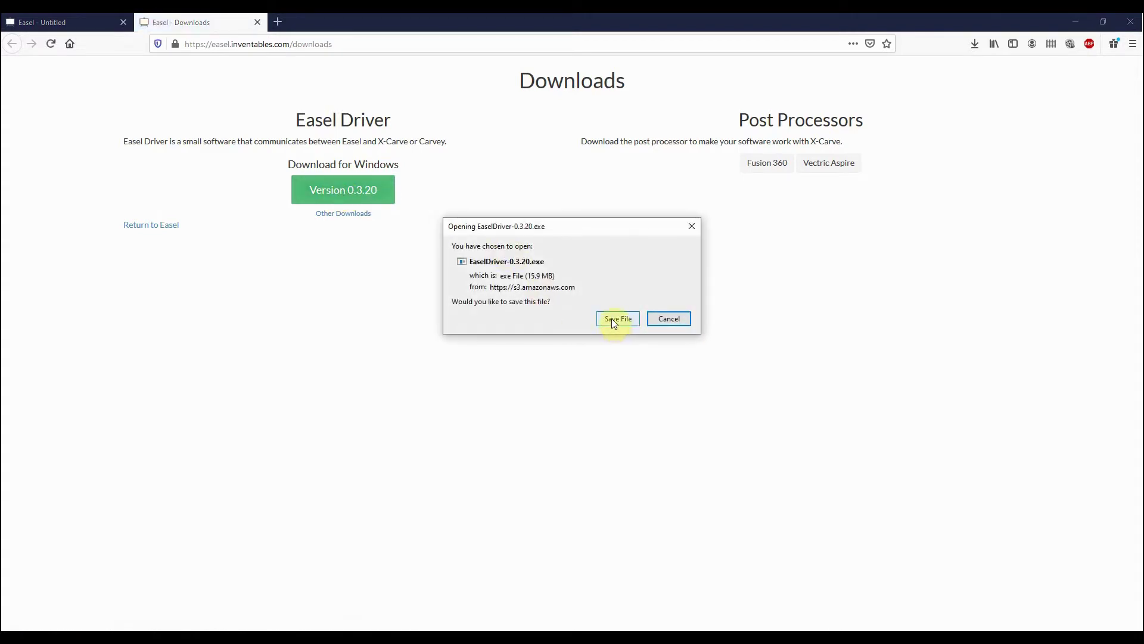
left_click(612, 319)
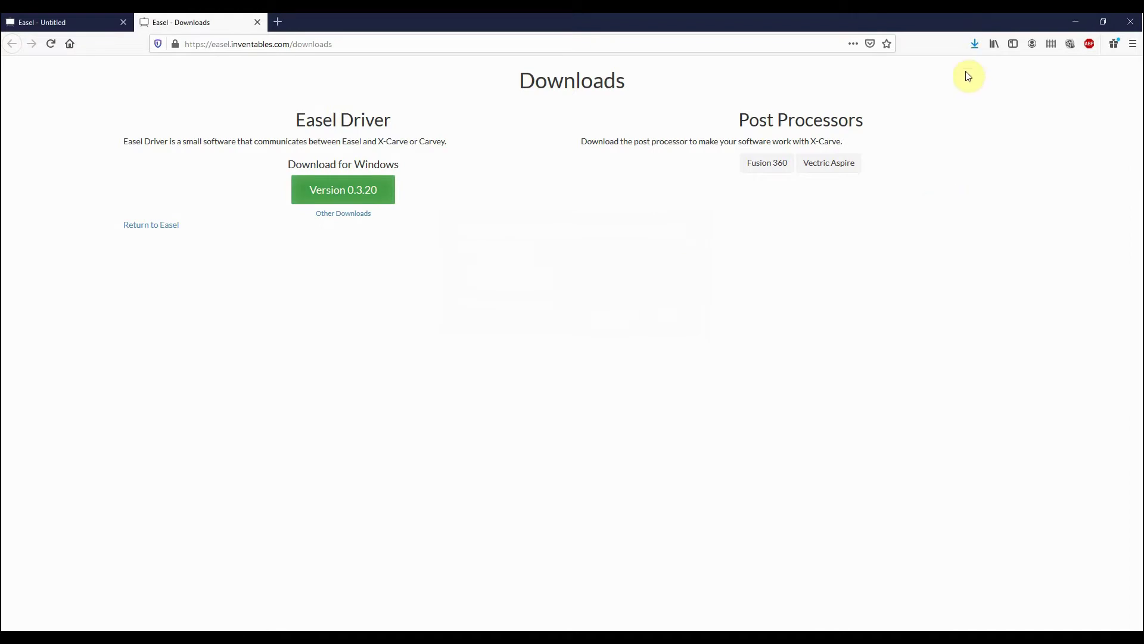
Run the downloaded Easel Driver installer through to completion and return to the Untitled project.
left_click(973, 45)
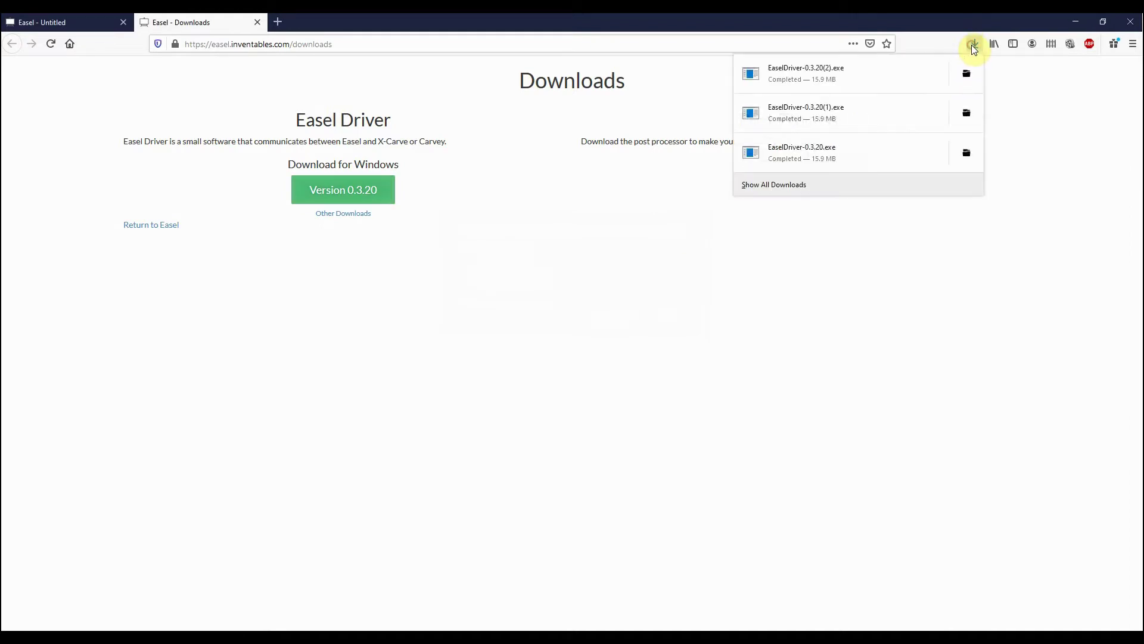
left_click(880, 77)
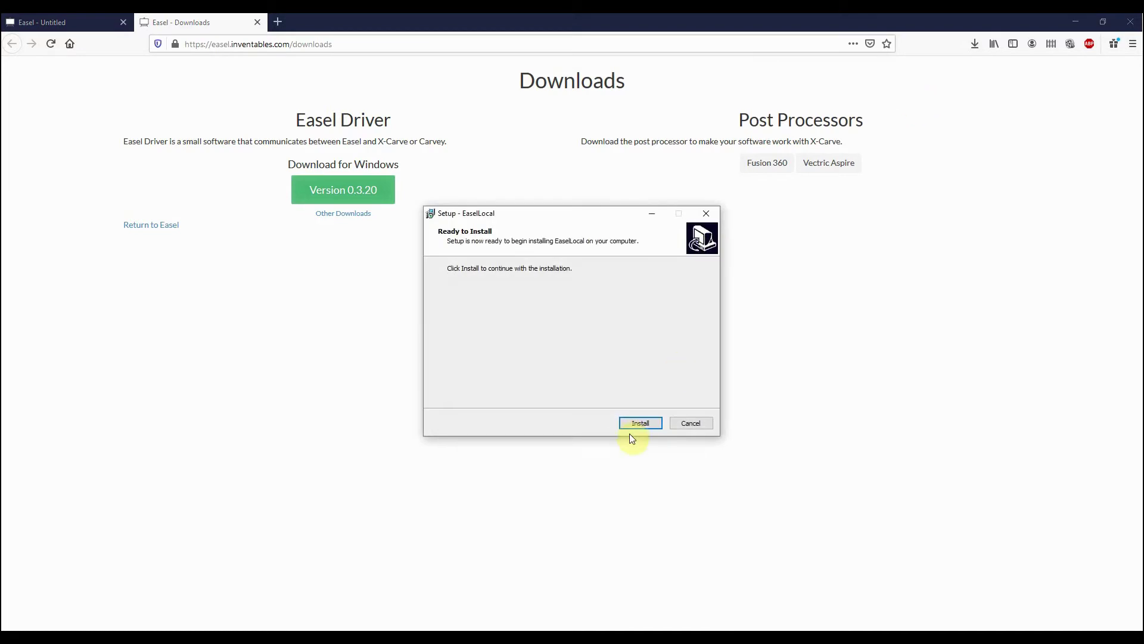
left_click(637, 425)
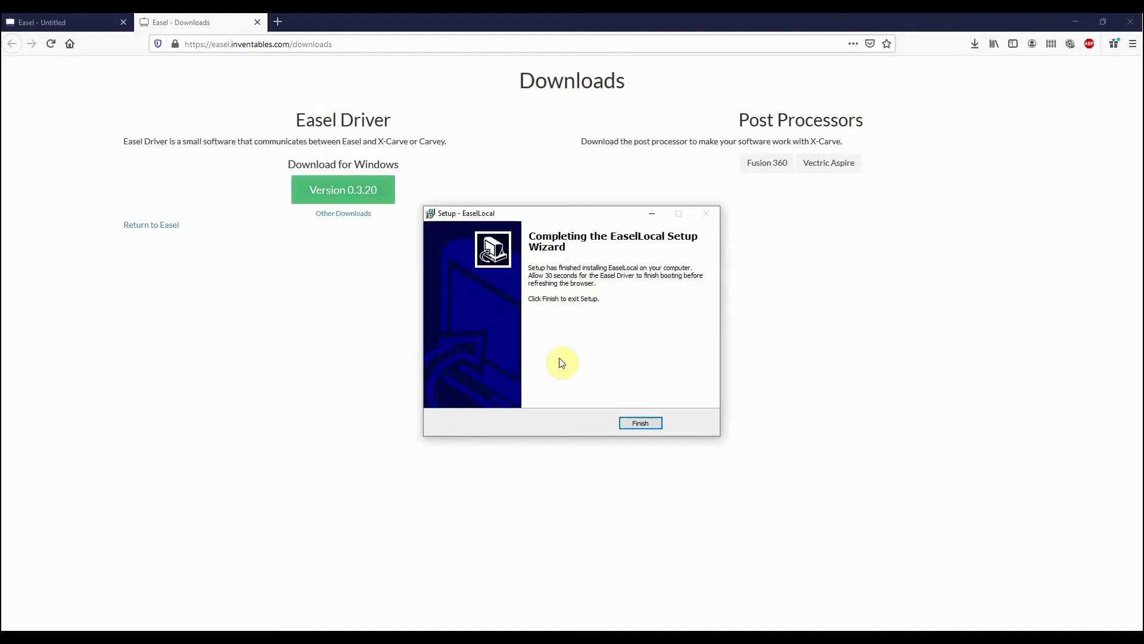
left_click(636, 424)
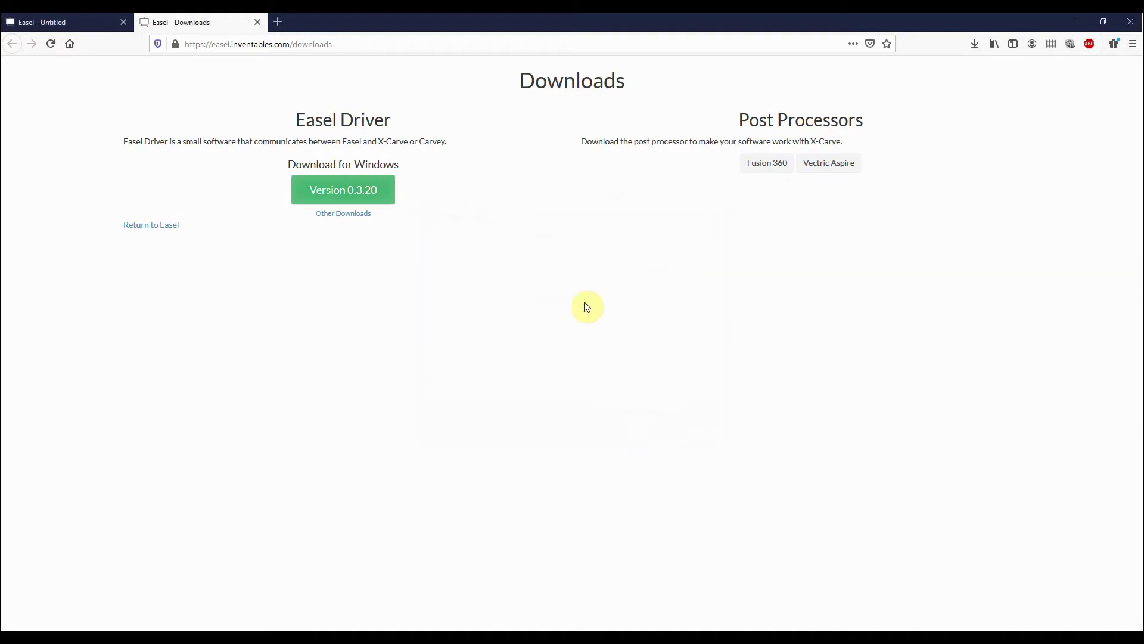
left_click(257, 23)
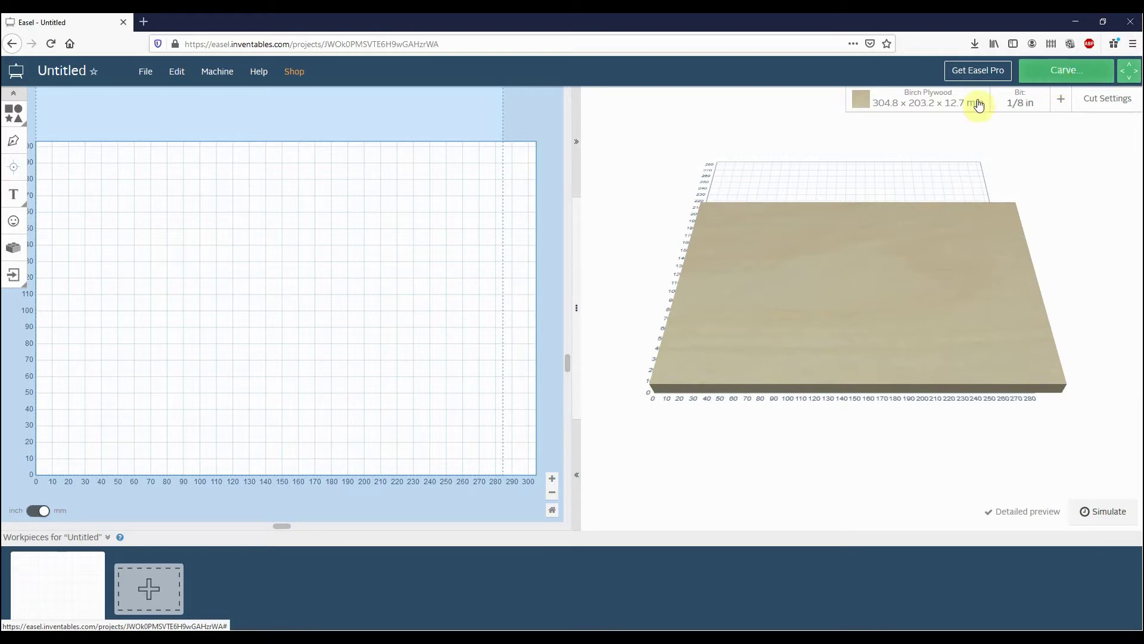
Begin the machine setup and choose Other (grbl) as the machine type and Other as the model.
left_click(1064, 75)
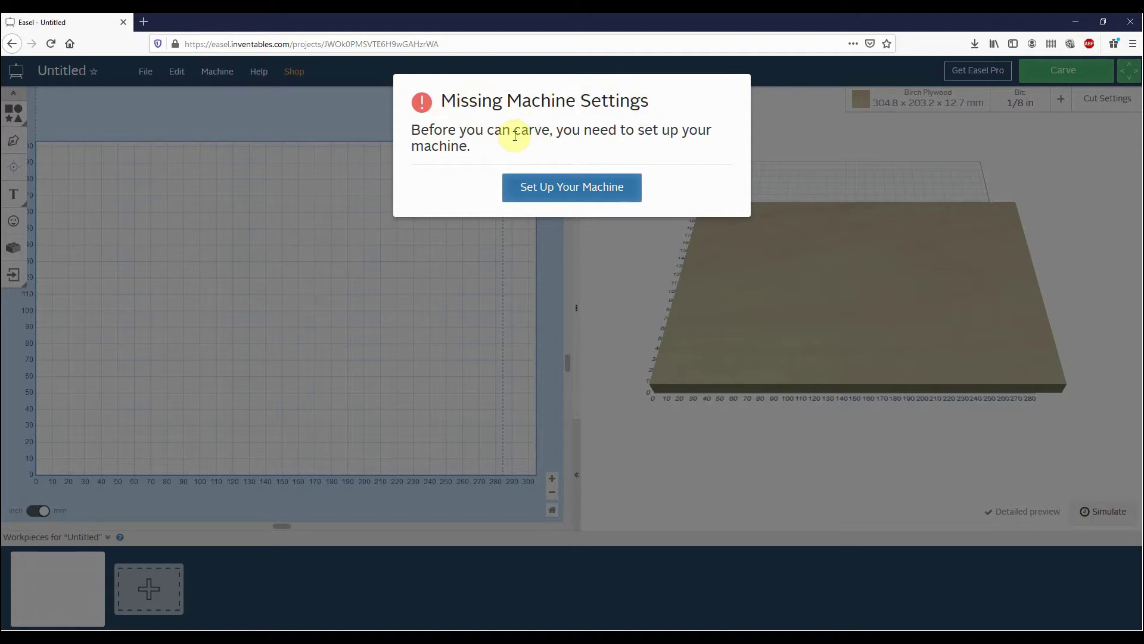
left_click(568, 192)
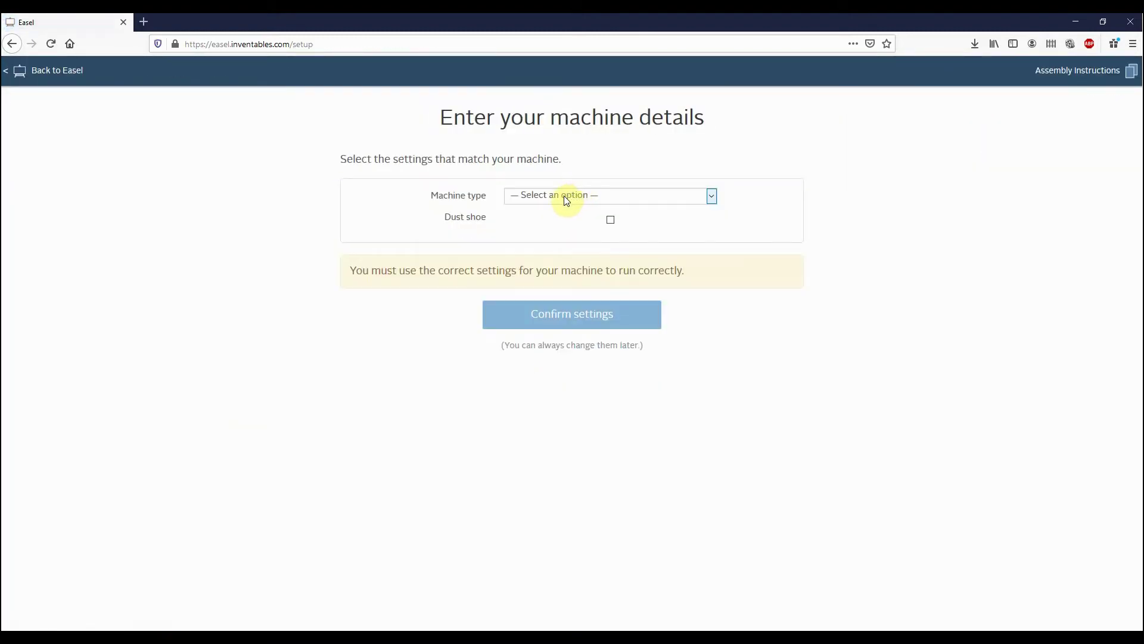
left_click(712, 198)
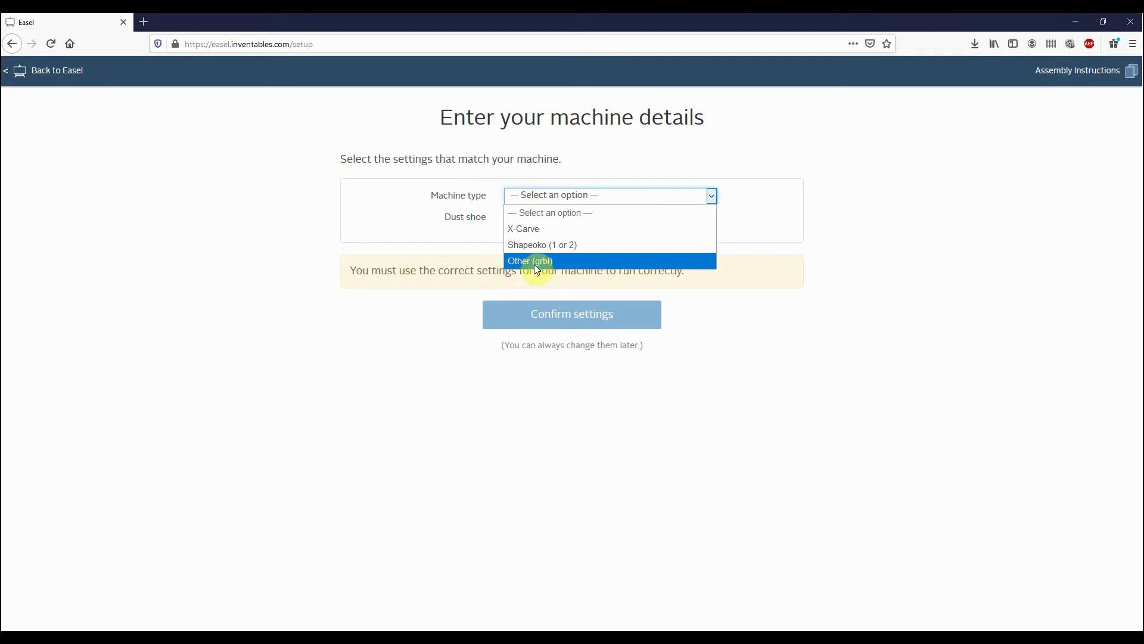
left_click(563, 261)
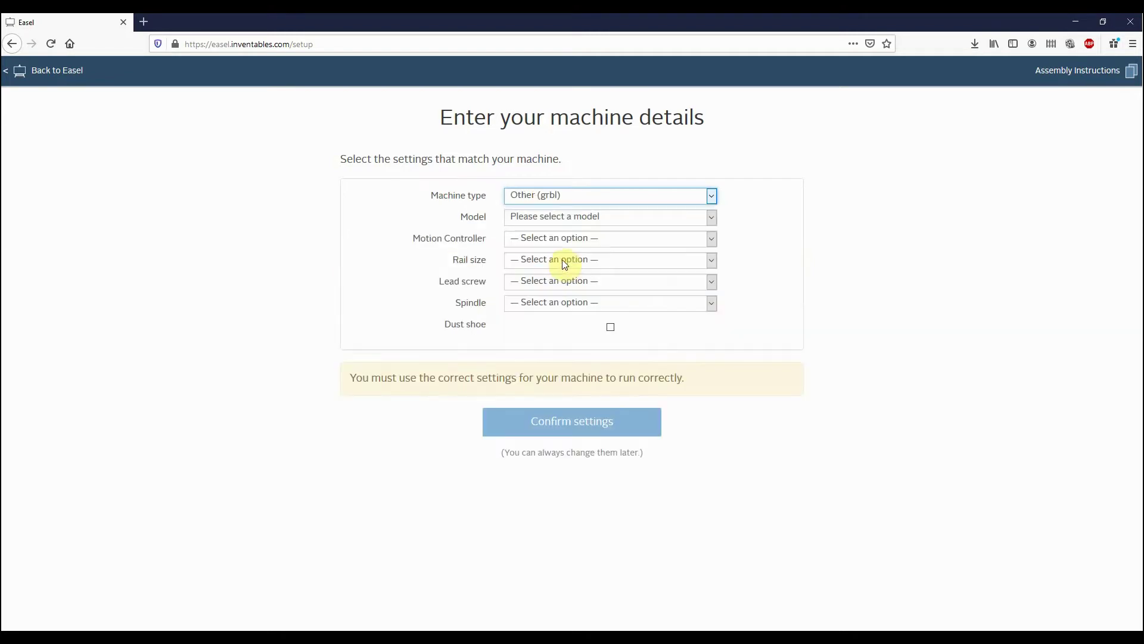
left_click(566, 219)
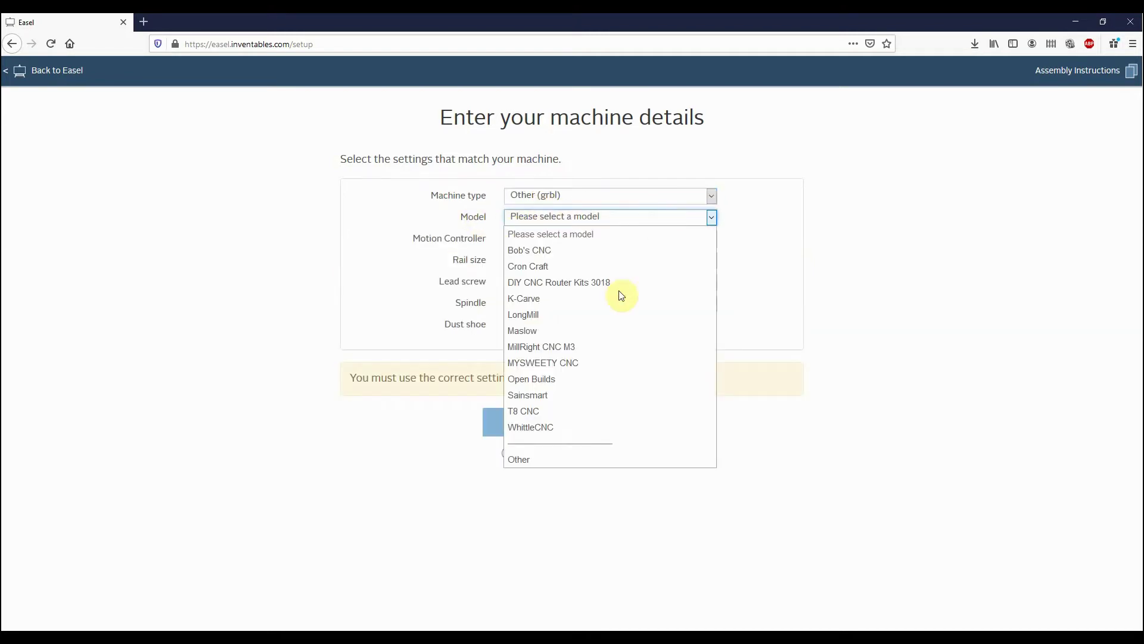
left_click(520, 459)
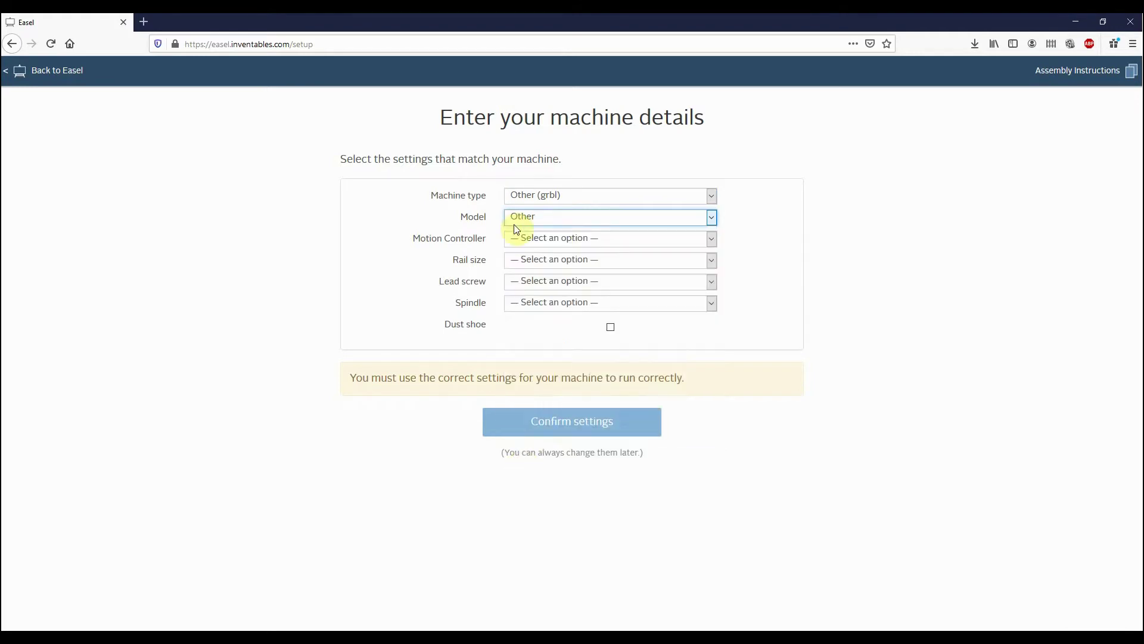
Set the motion controller to Arduino & gShield, the rail size to 500mm x 500mm and the lead screw to ACME threaded rod.
left_click(566, 240)
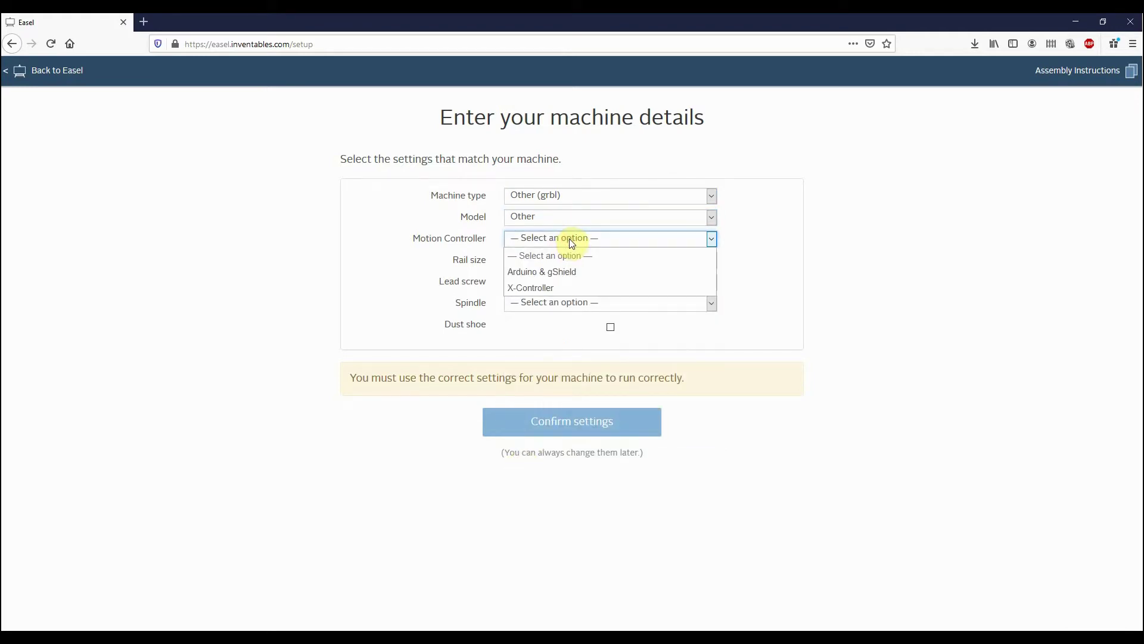
left_click(565, 272)
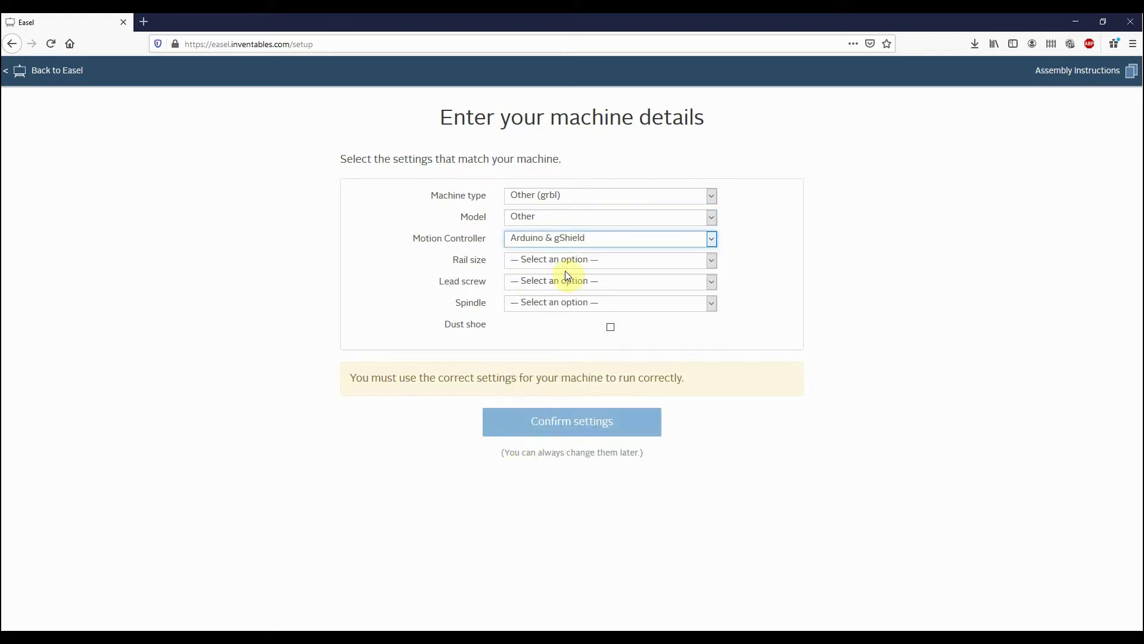
left_click(564, 261)
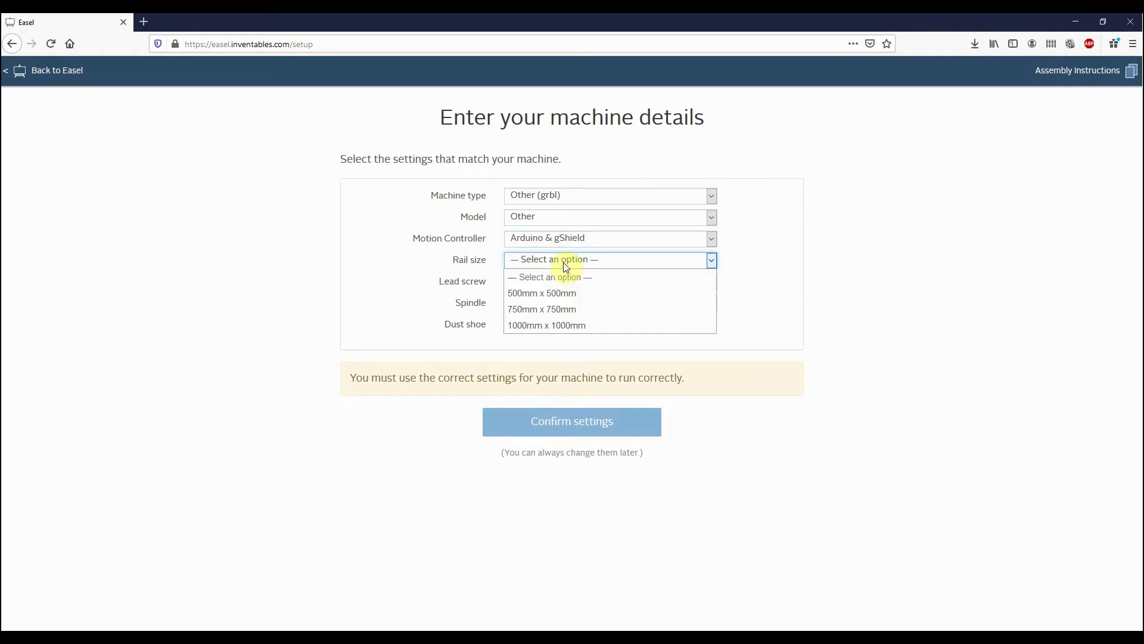
left_click(559, 295)
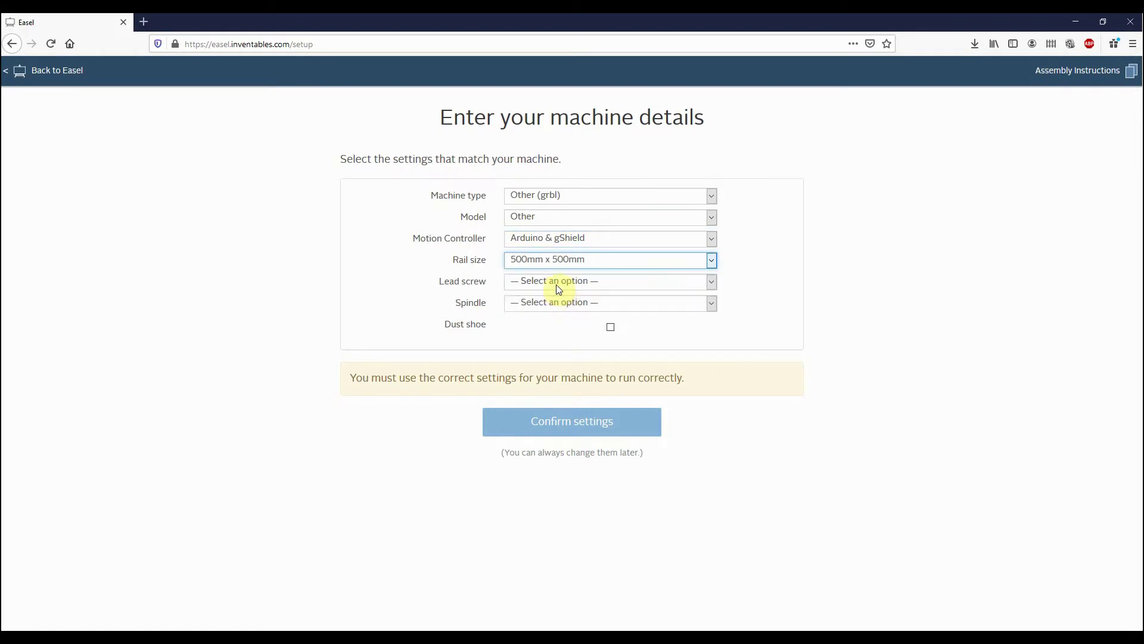
left_click(556, 281)
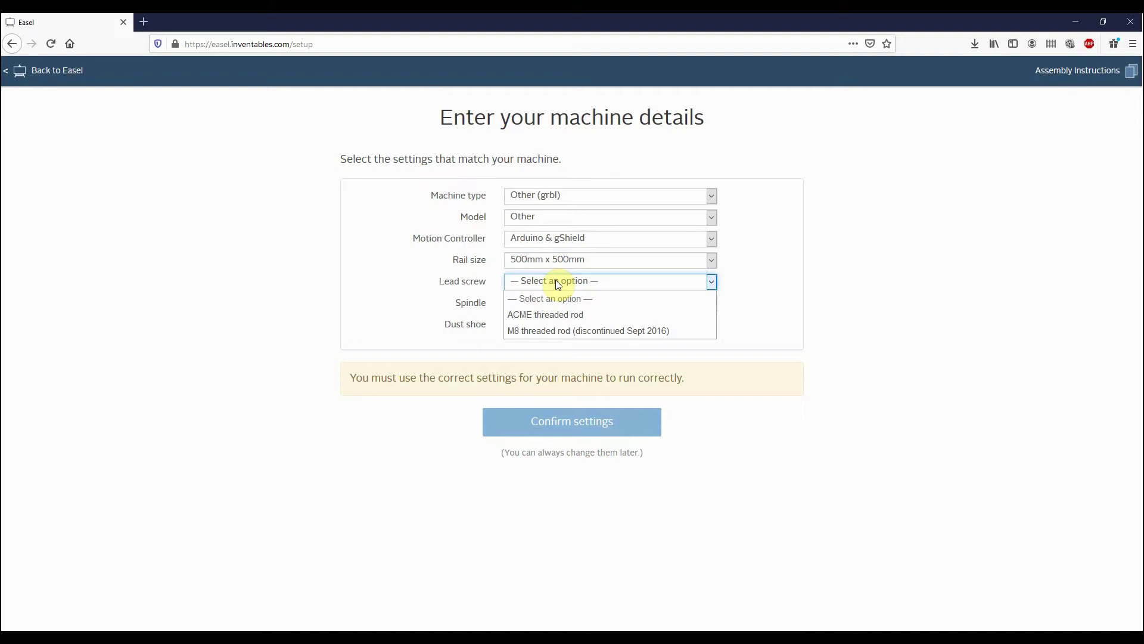
left_click(561, 320)
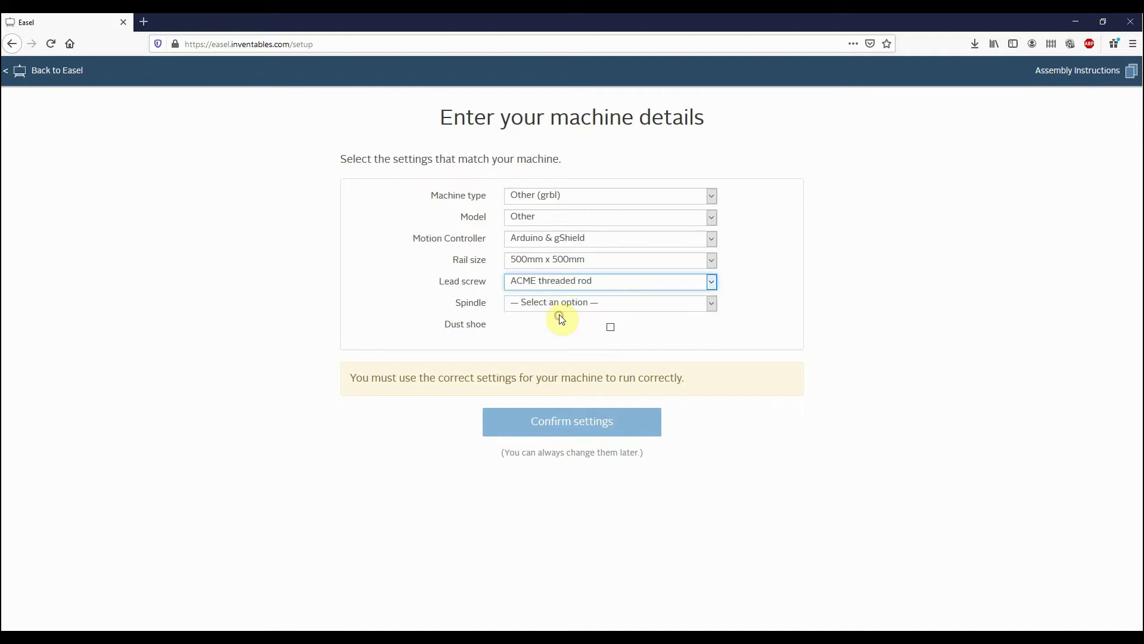
Set the spindle to Other with a maximum of 12000 RPM and confirm the machine settings.
left_click(555, 305)
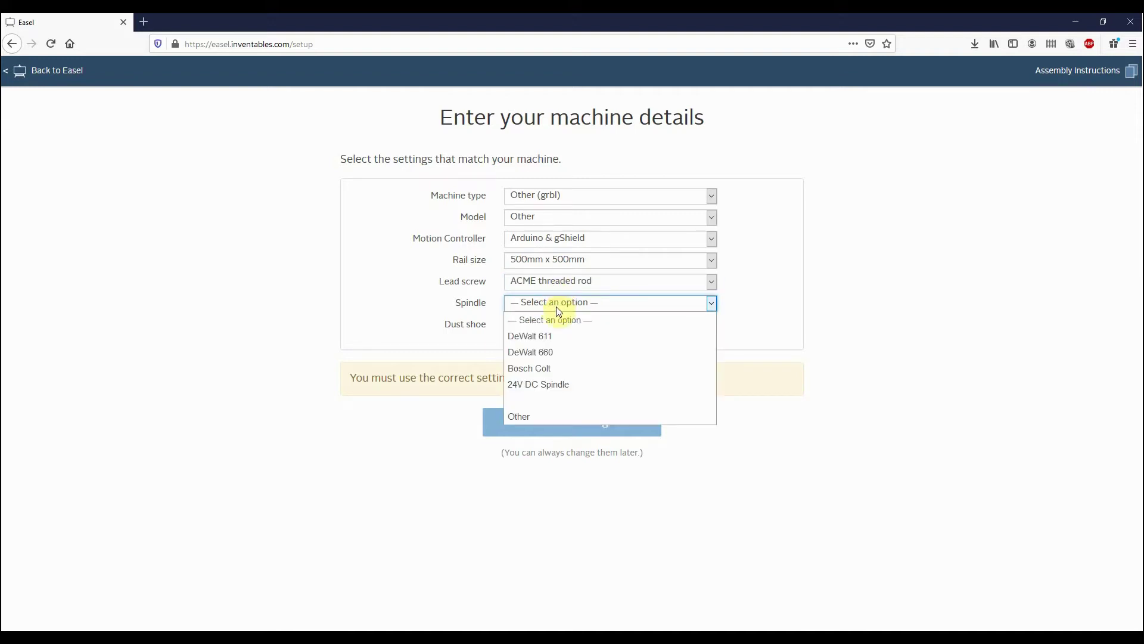
left_click(530, 416)
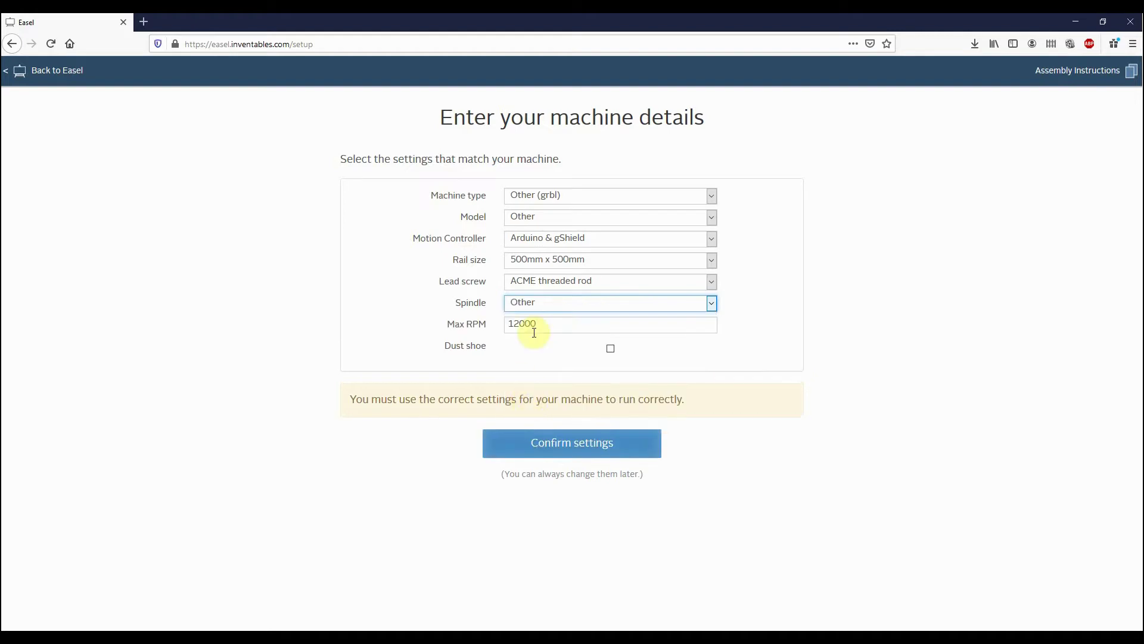
left_click_drag(552, 324, 489, 324)
type("12000")
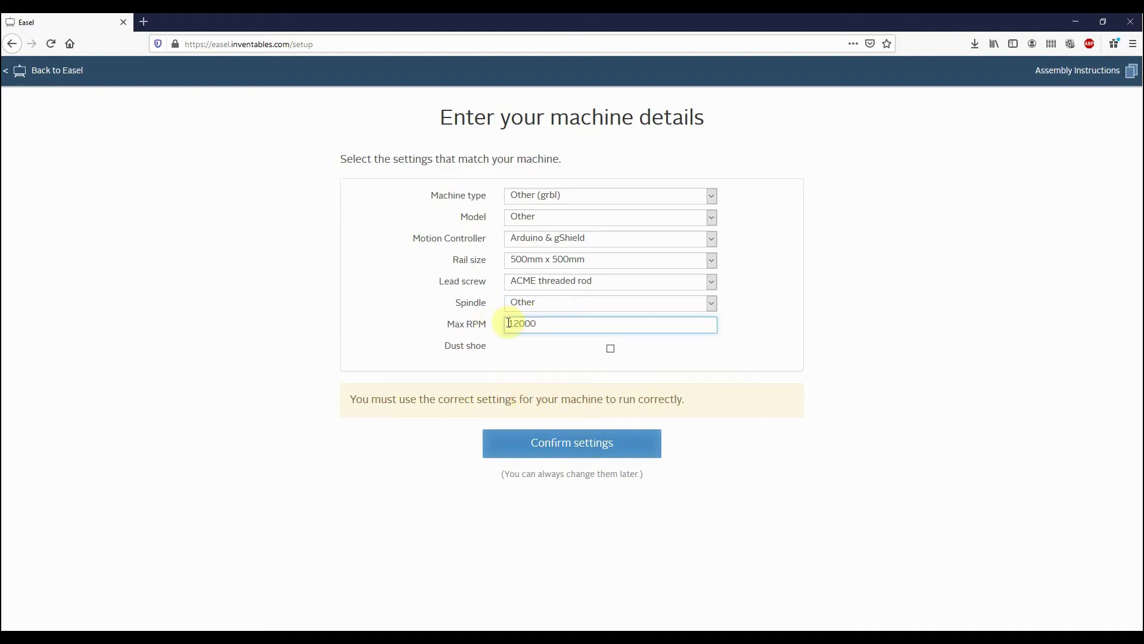
left_click(566, 451)
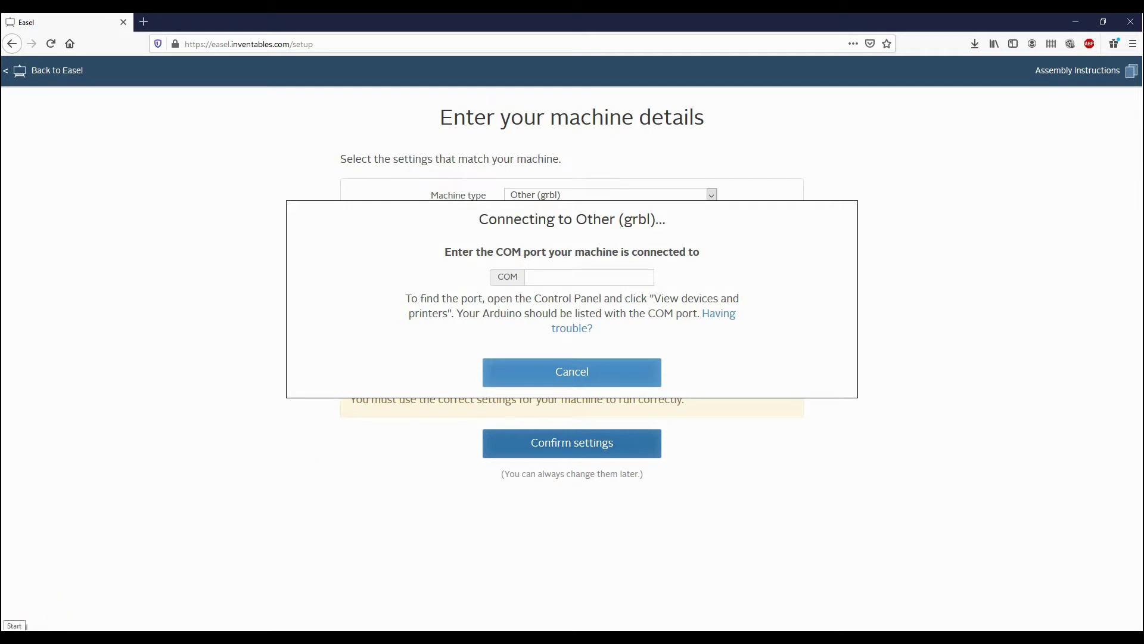
Look up the COM port of the USB-SERIAL CH340 device in Windows Device Manager, closing it when done.
right_click(12, 637)
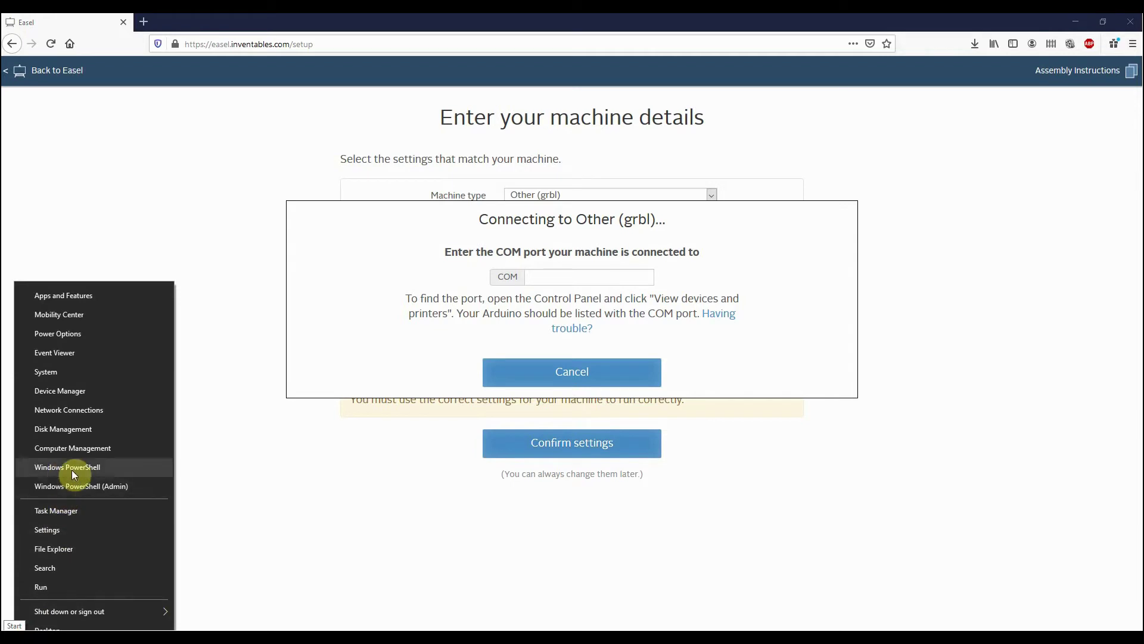
left_click(94, 391)
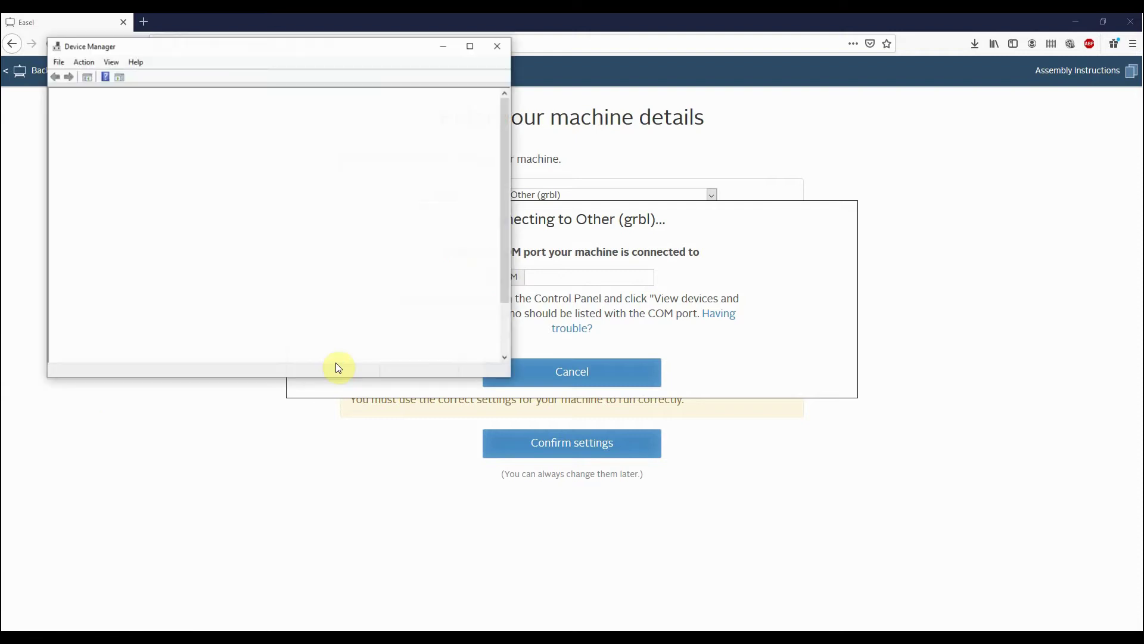
left_click_drag(307, 48, 662, 149)
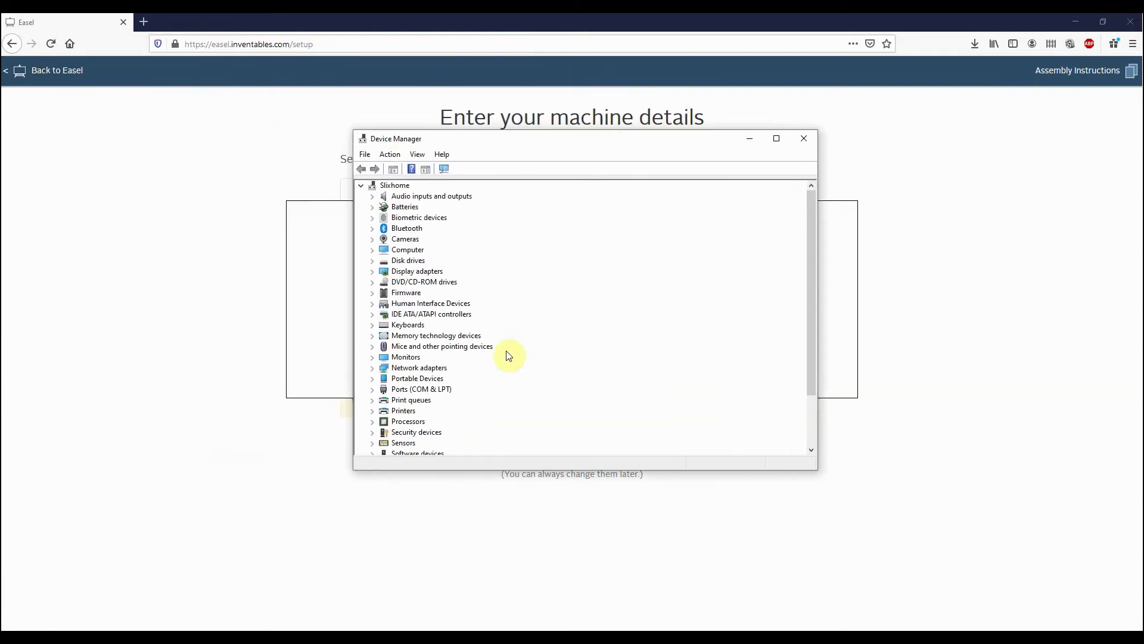
left_click(410, 390)
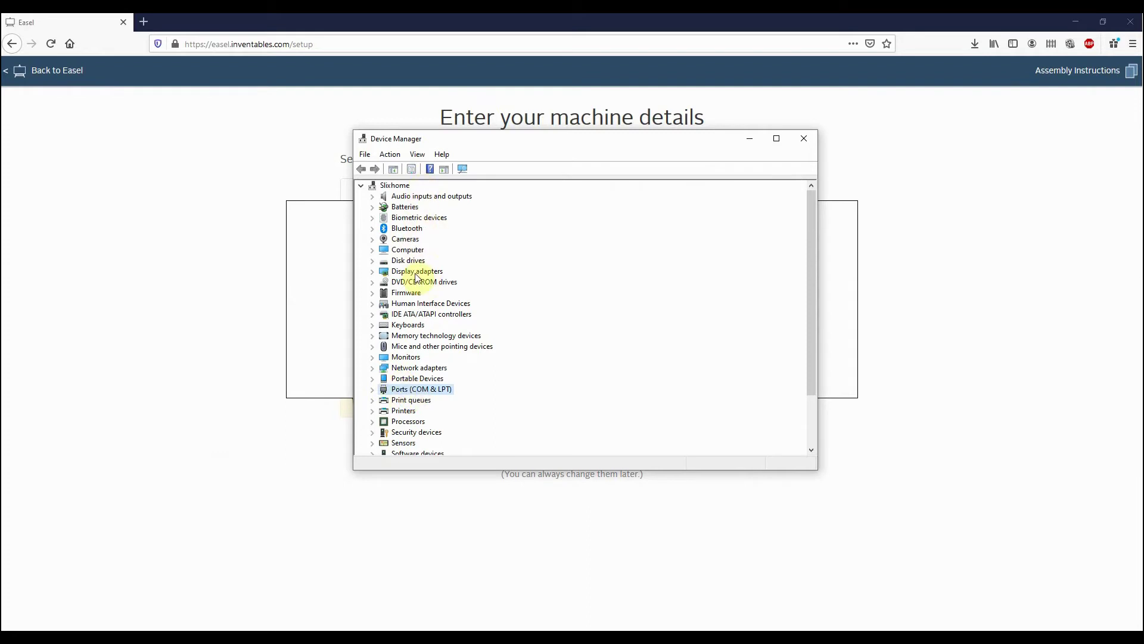
left_click(372, 390)
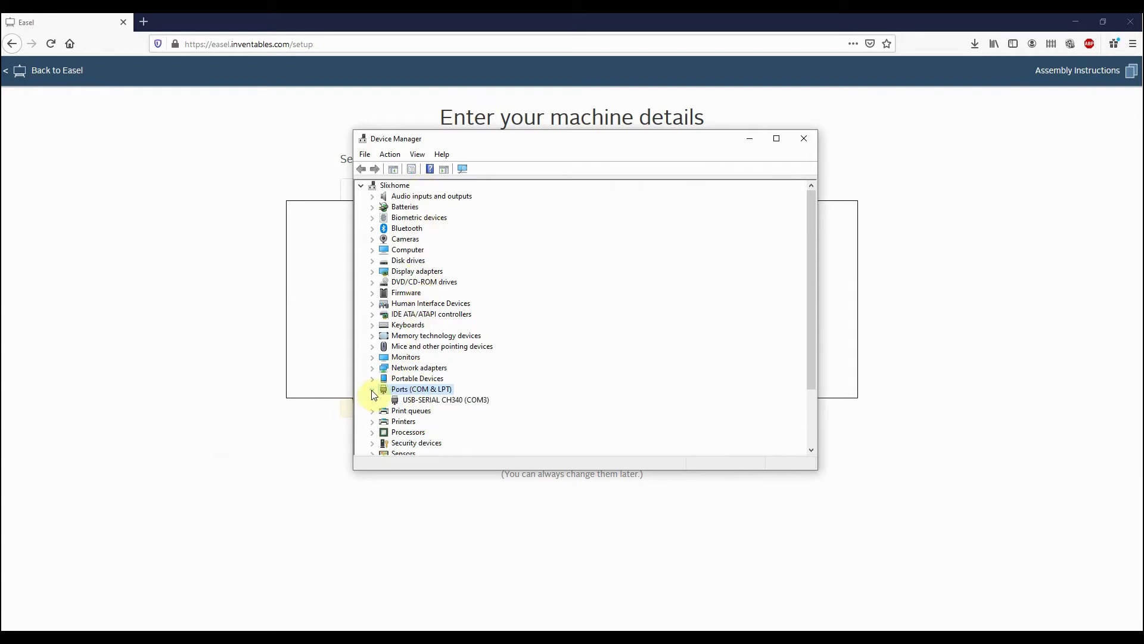
left_click(440, 400)
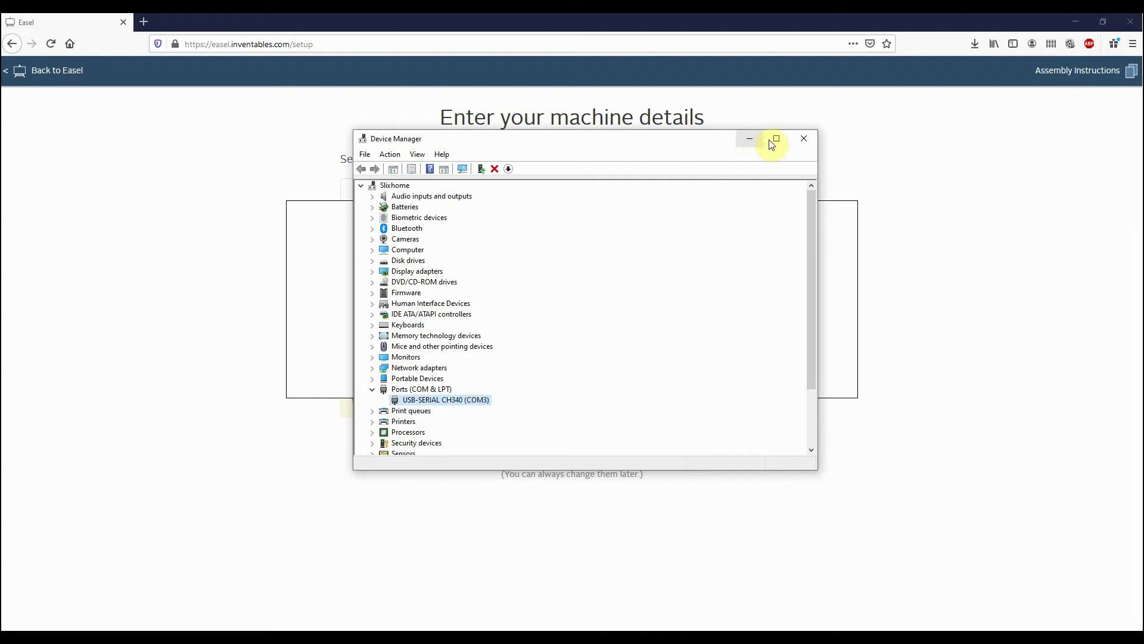
left_click(806, 139)
Connect to the machine on COM port 3 and continue past the wiring test.
left_click(563, 278)
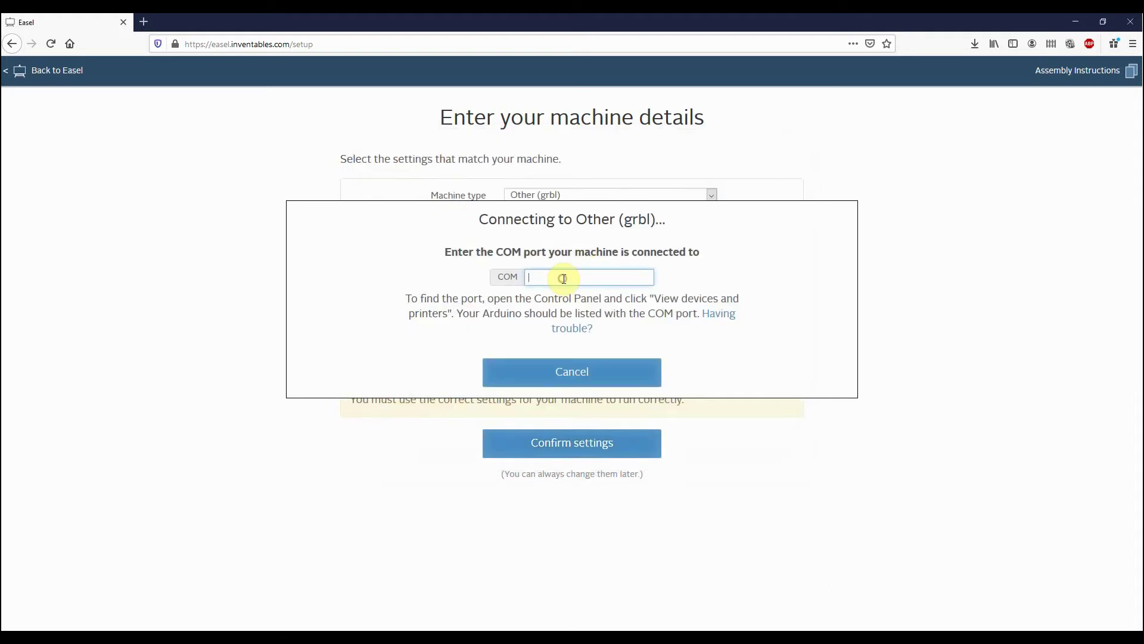
type("3")
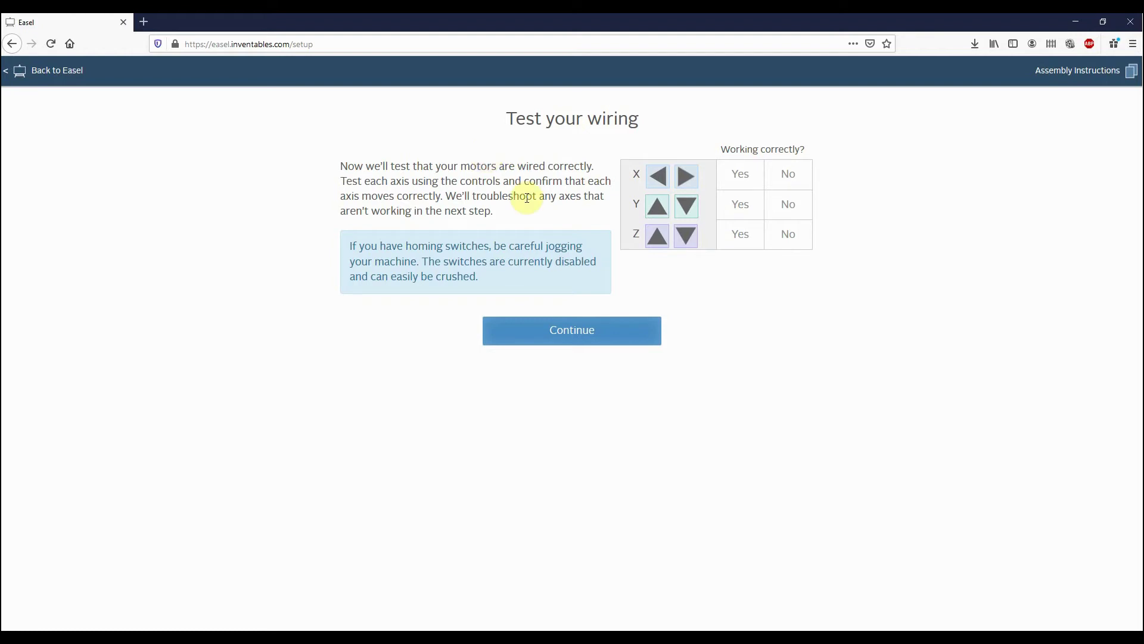
left_click(571, 332)
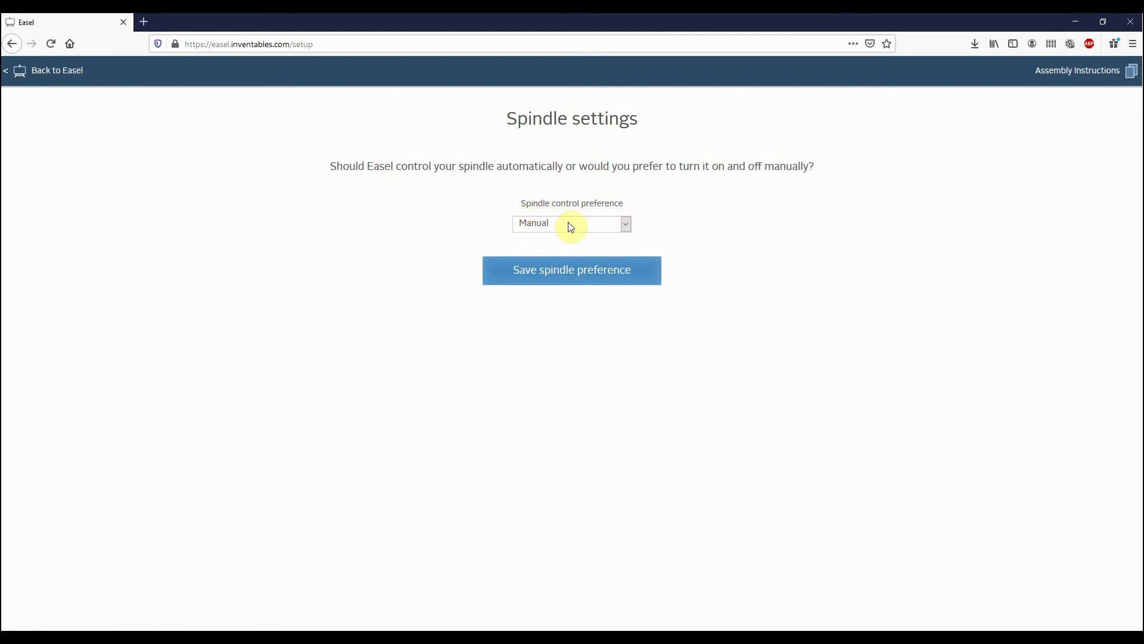
Save Manual as the spindle control preference and disable homing.
left_click(565, 278)
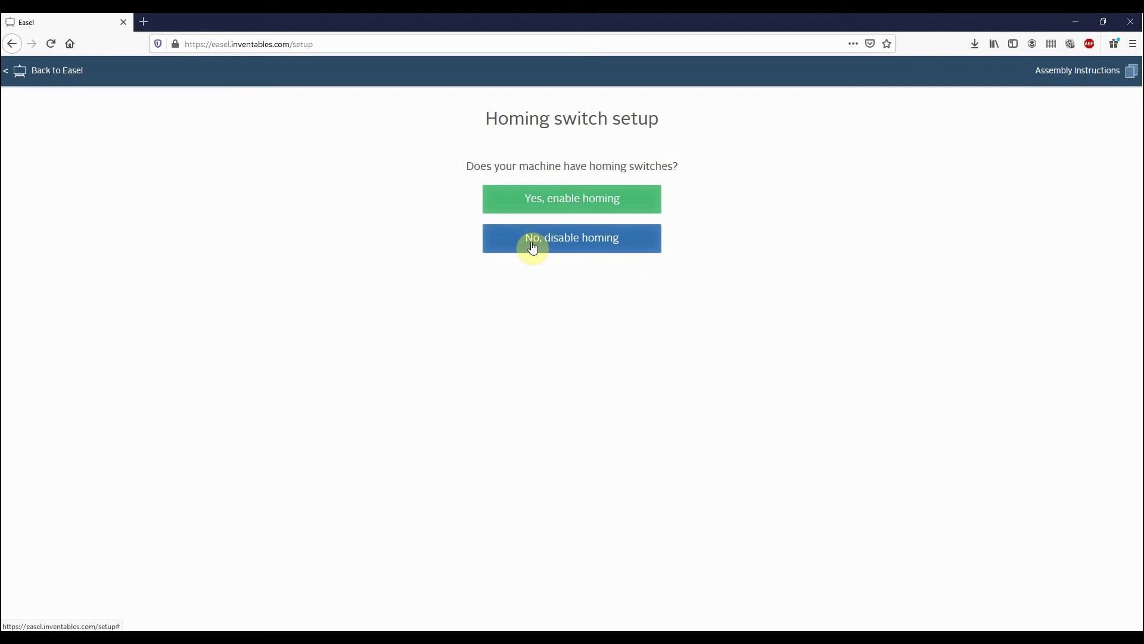
left_click(603, 245)
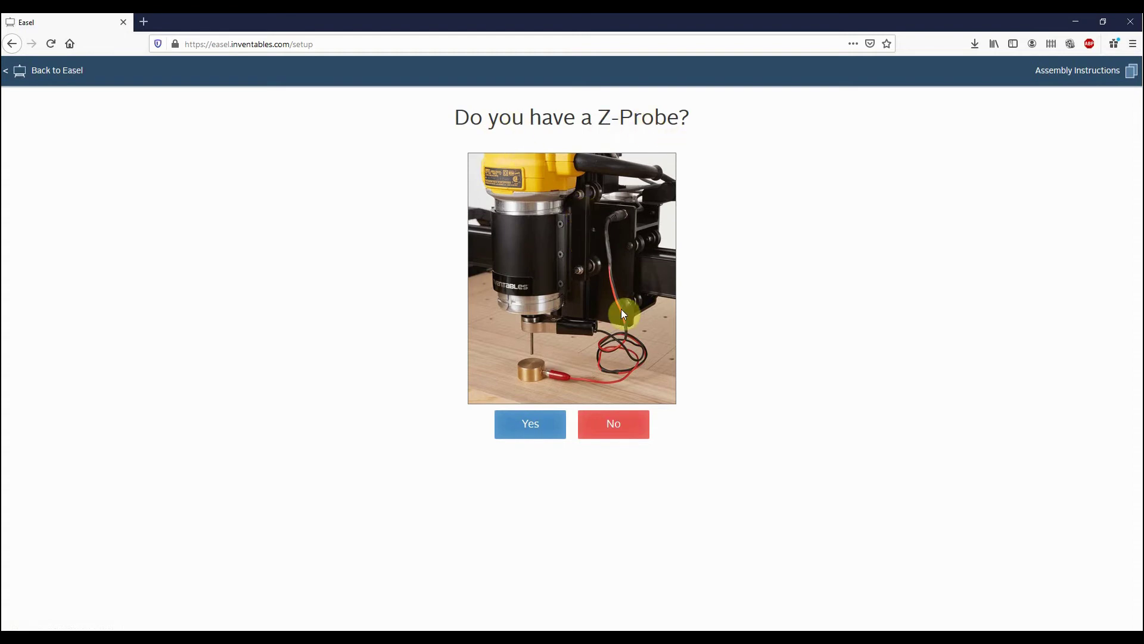
Finish the machine setup without a Z-Probe or test carve and open the most recent Untitled project.
left_click(612, 430)
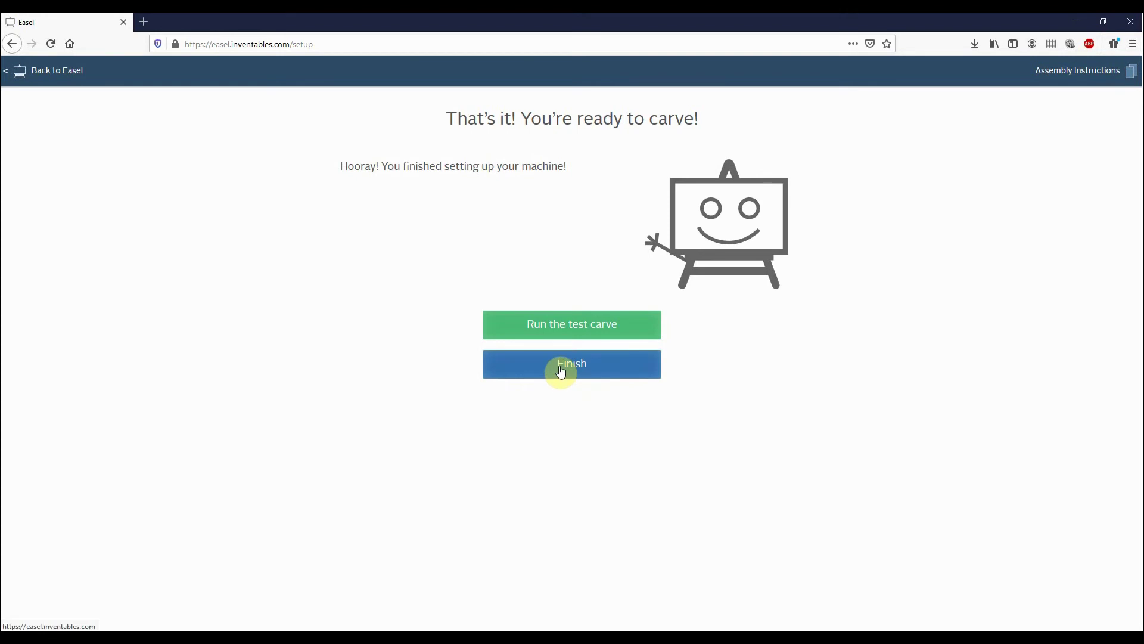
left_click(592, 373)
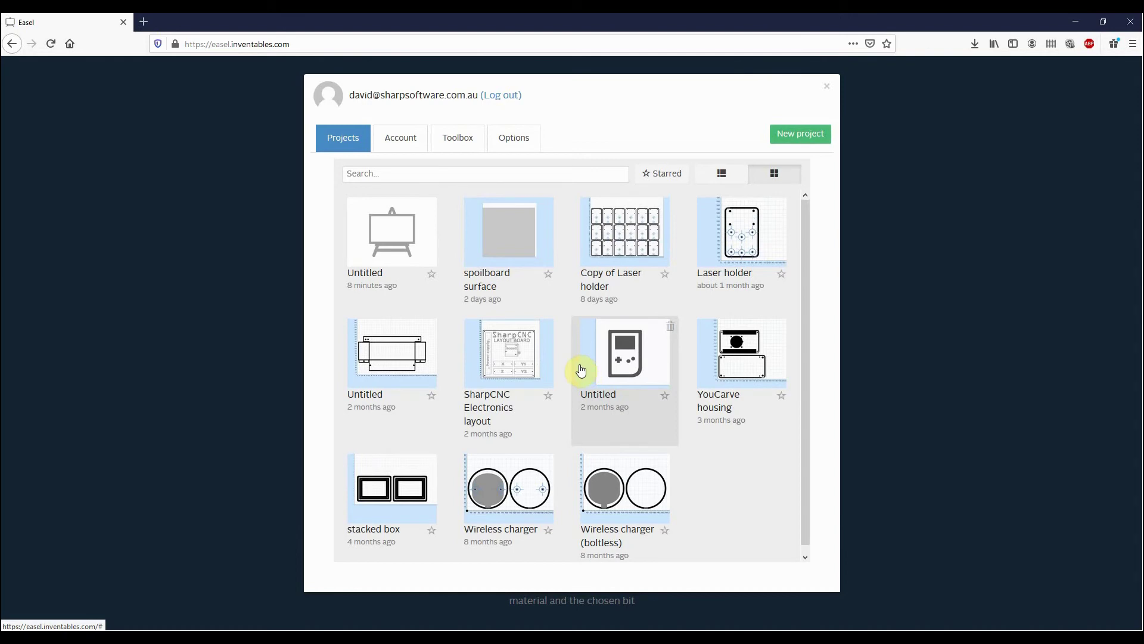
left_click(371, 244)
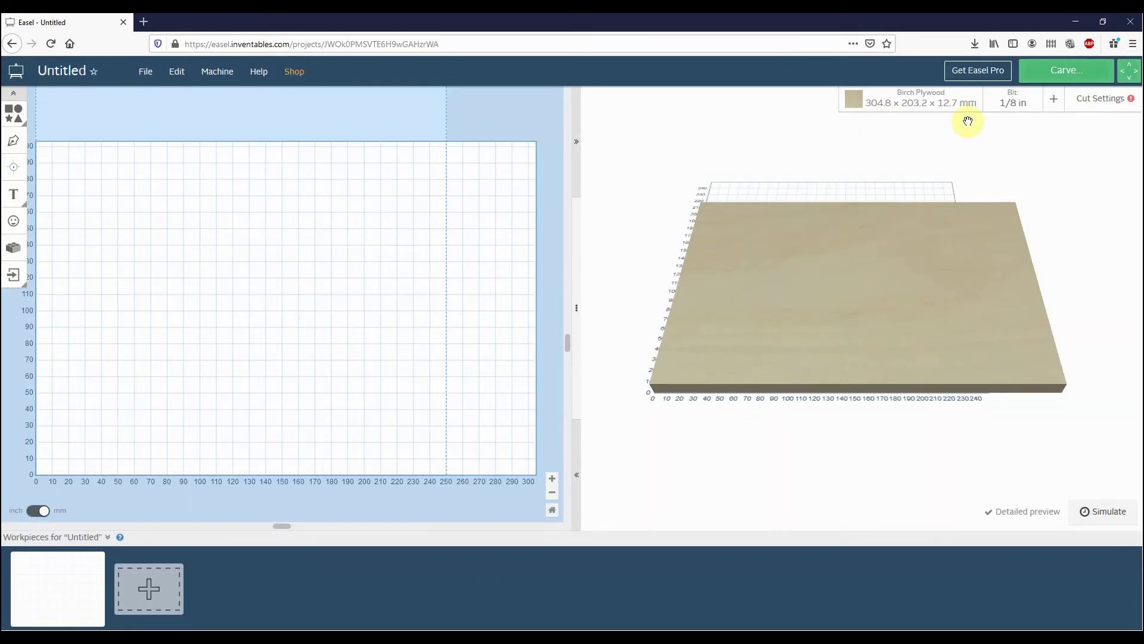
Look over the carving wizard's material measurement page and jog controls, closing the wizard when done.
left_click(1064, 77)
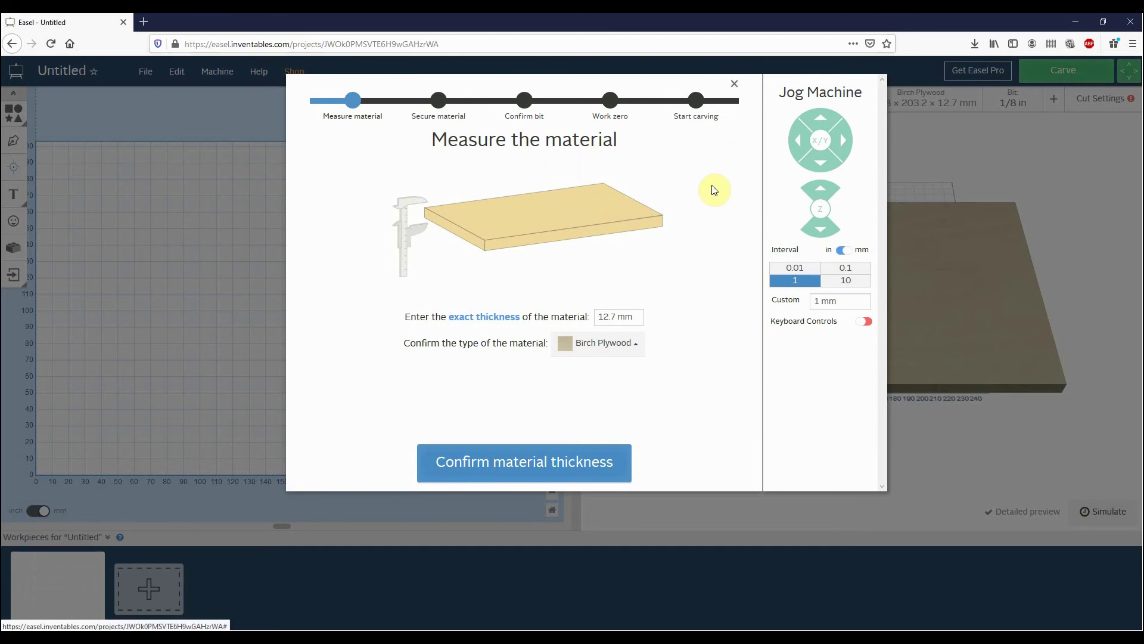
left_click(735, 85)
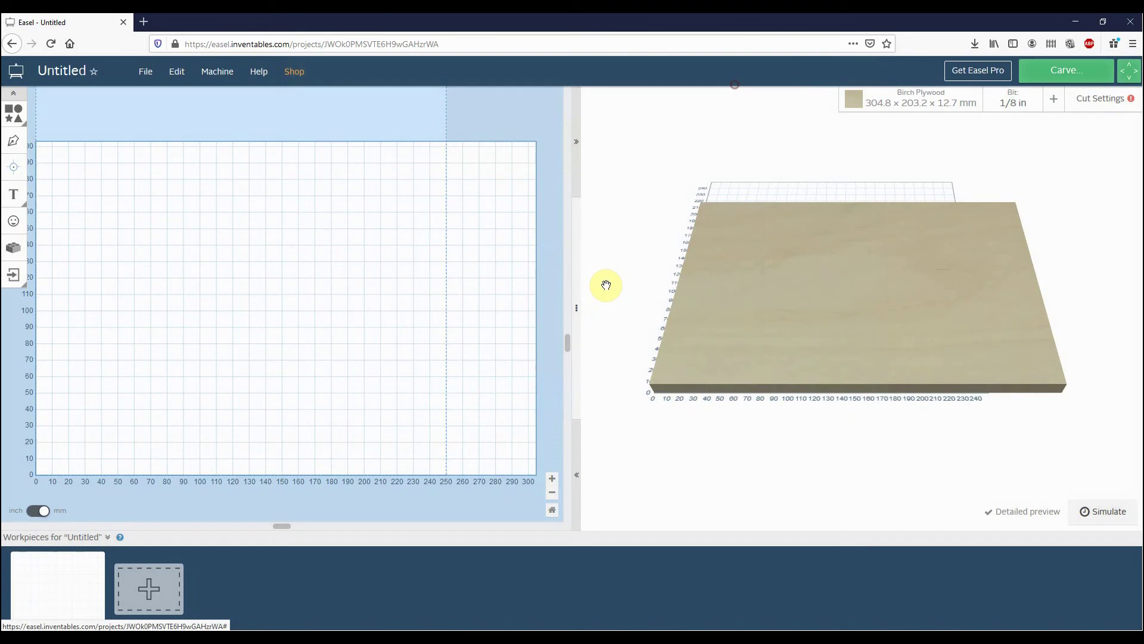
Add a square to the workpiece, enlarge it proportionally to about 80 mm per side, and deselect it.
left_click(13, 112)
left_click(41, 115)
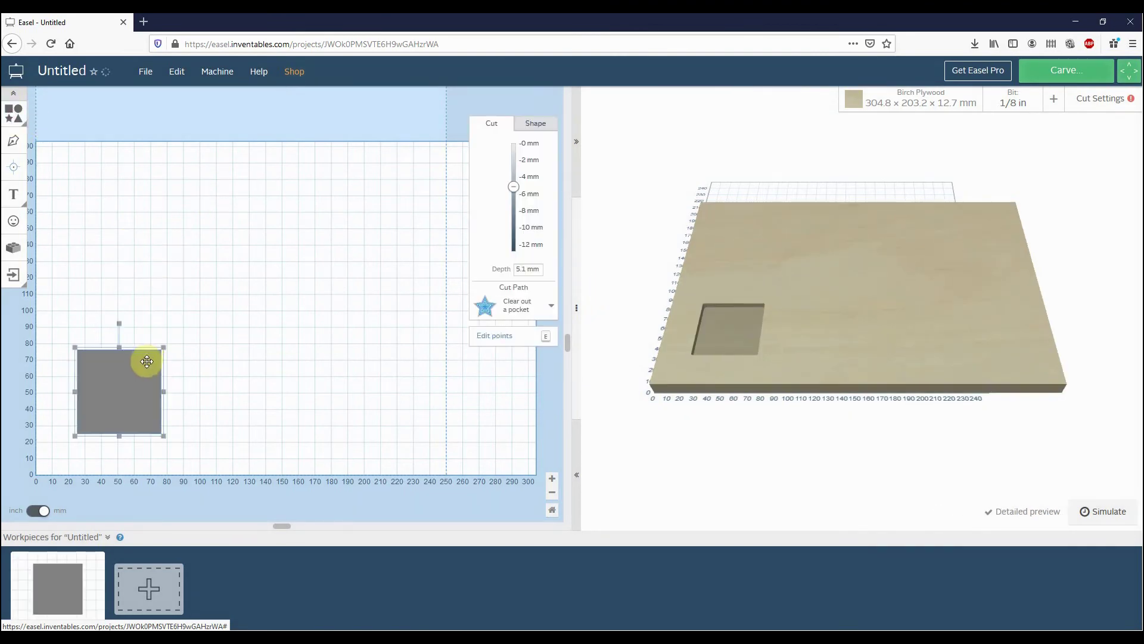
left_click_drag(163, 347, 318, 311)
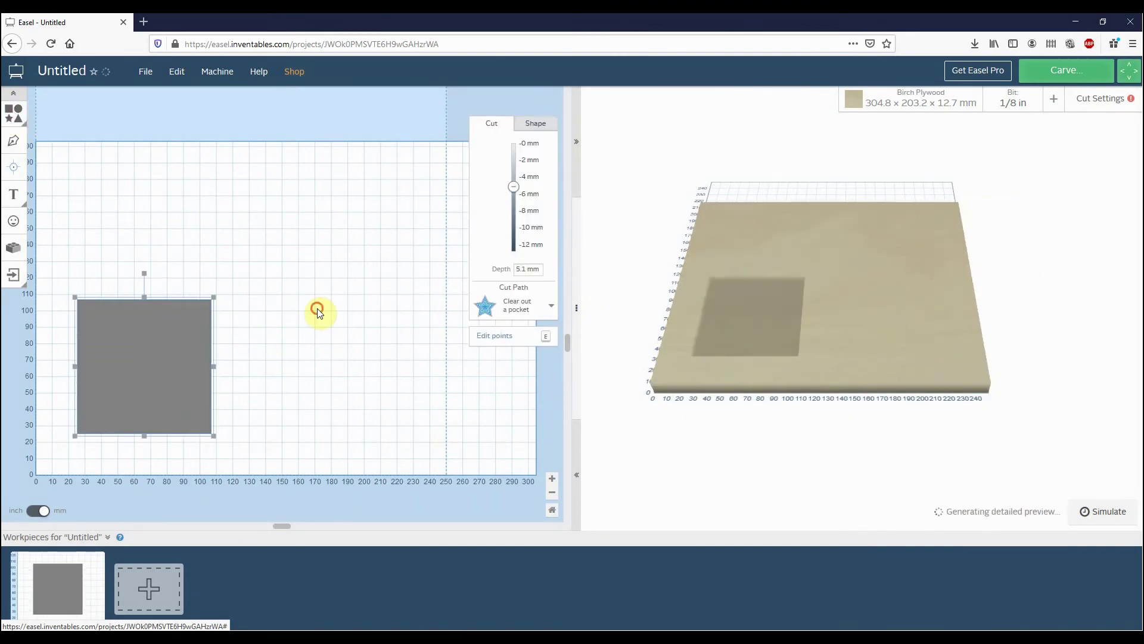
left_click(318, 311)
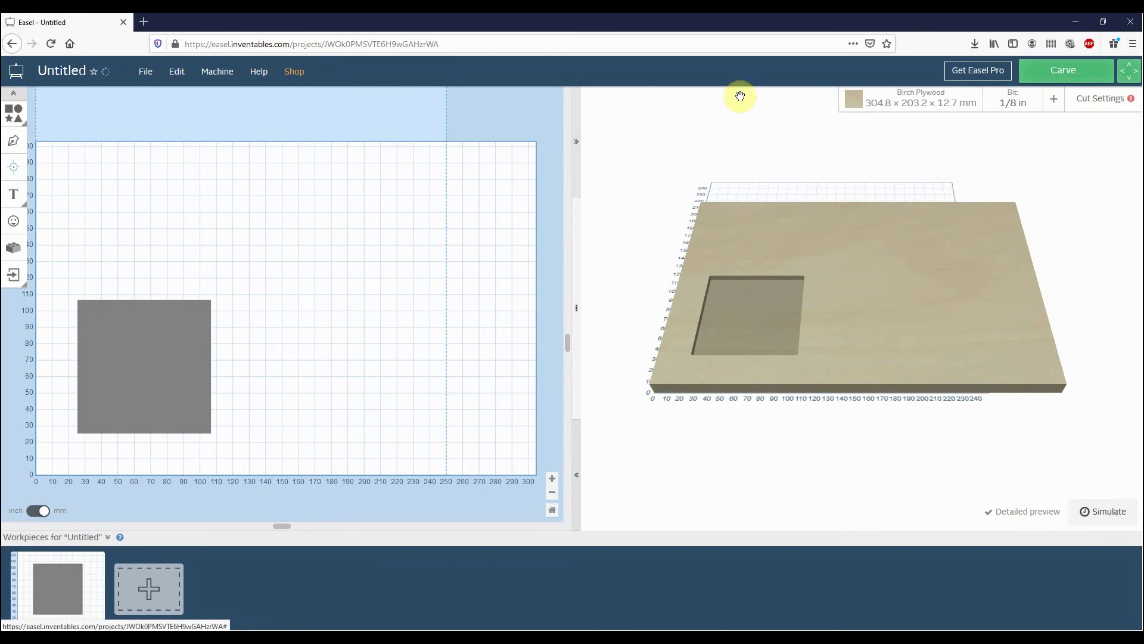
Start the carving process for the workpiece with the square pocket.
left_click(1064, 72)
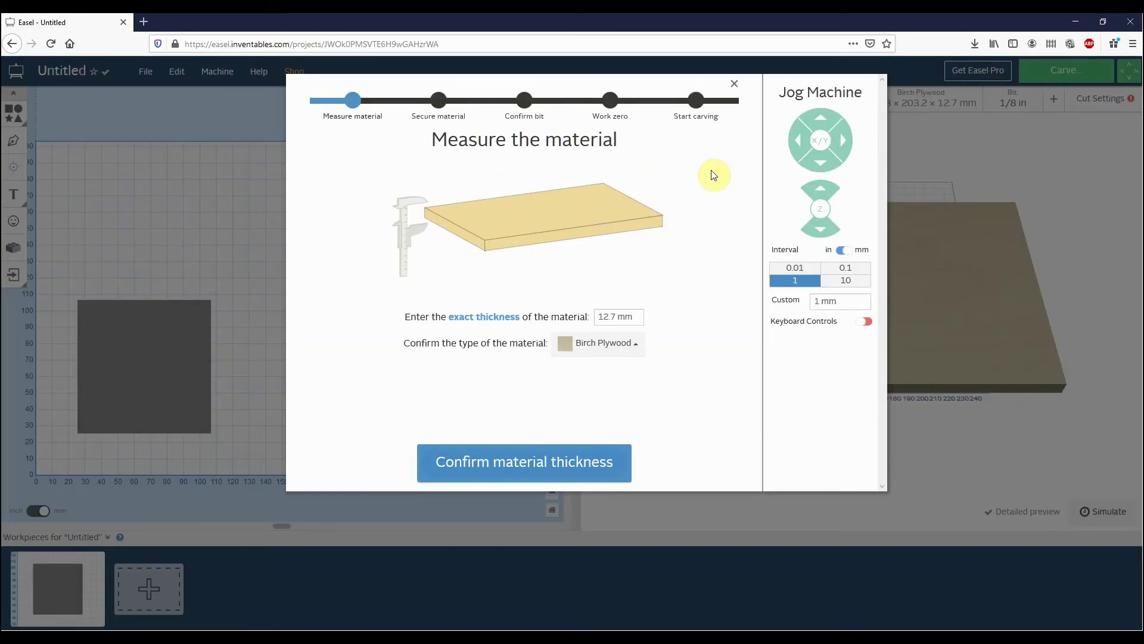